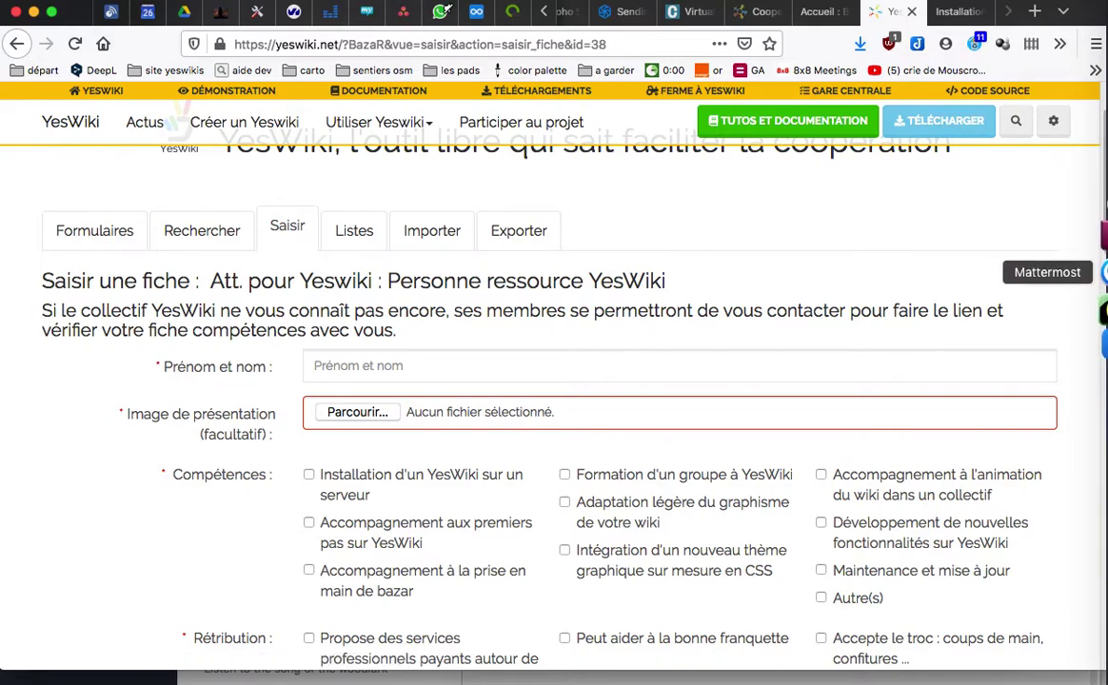
Step: Switch to ForkLift to check the uploaded webinaire folder on the cooptic server
{"action": "left_click", "coordinate": [1102, 202]}
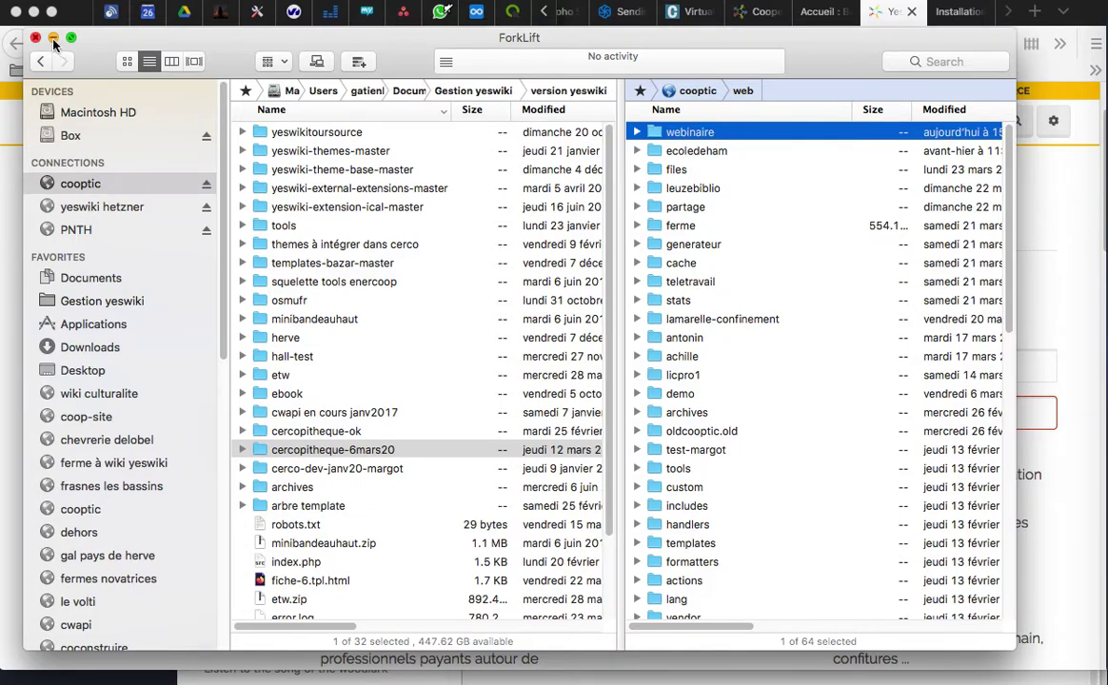
Step: Bring up the new wiki's installation form at cooptic.be/webinaire in Firefox and scroll to Configuration générale
{"action": "left_click", "coordinate": [1051, 191]}
{"action": "left_click", "coordinate": [952, 11]}
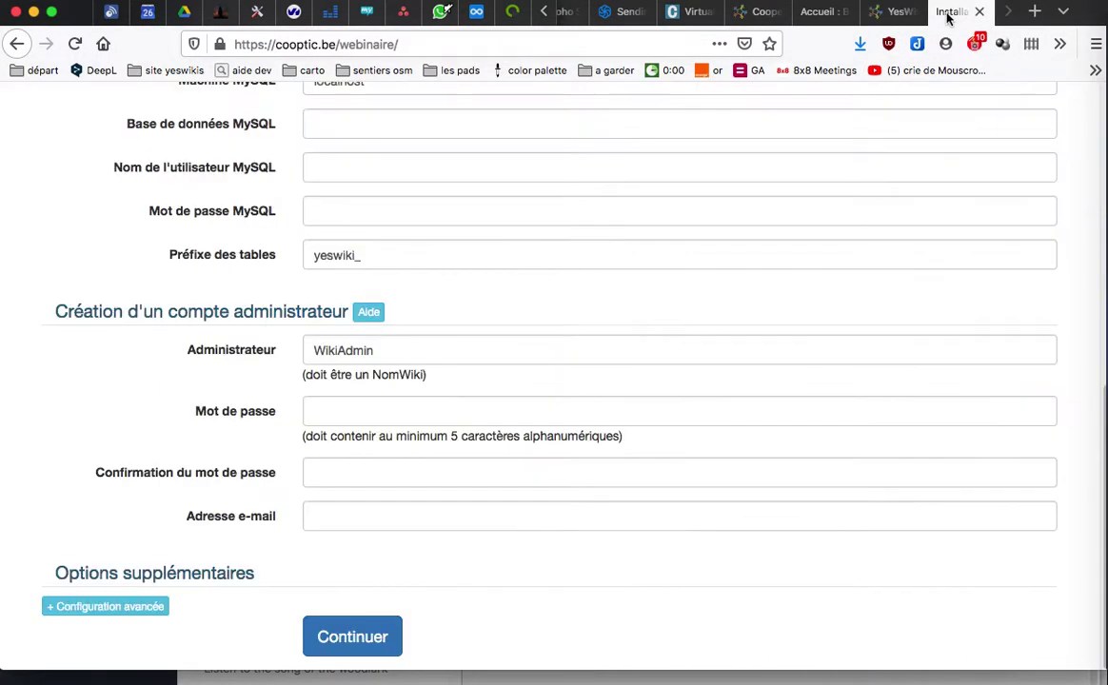
{"action": "scroll", "coordinate": [454, 173], "scroll_direction": "up", "scroll_amount": 5}
{"action": "scroll", "coordinate": [455, 173], "scroll_direction": "up", "scroll_amount": 4}
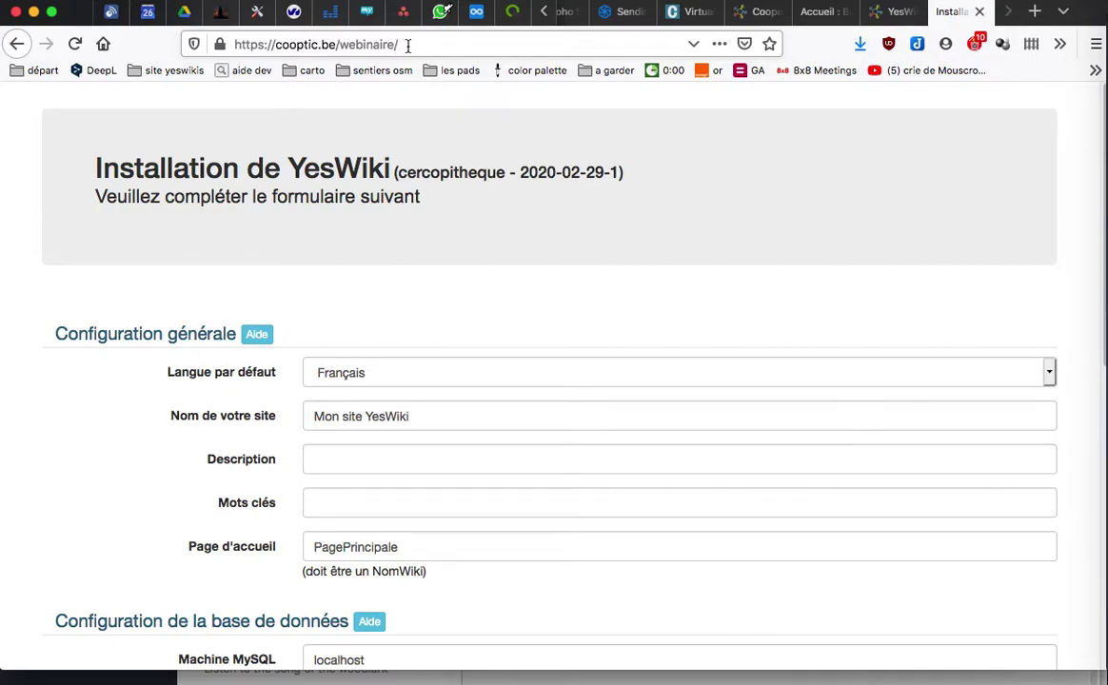
{"action": "left_click", "coordinate": [413, 44]}
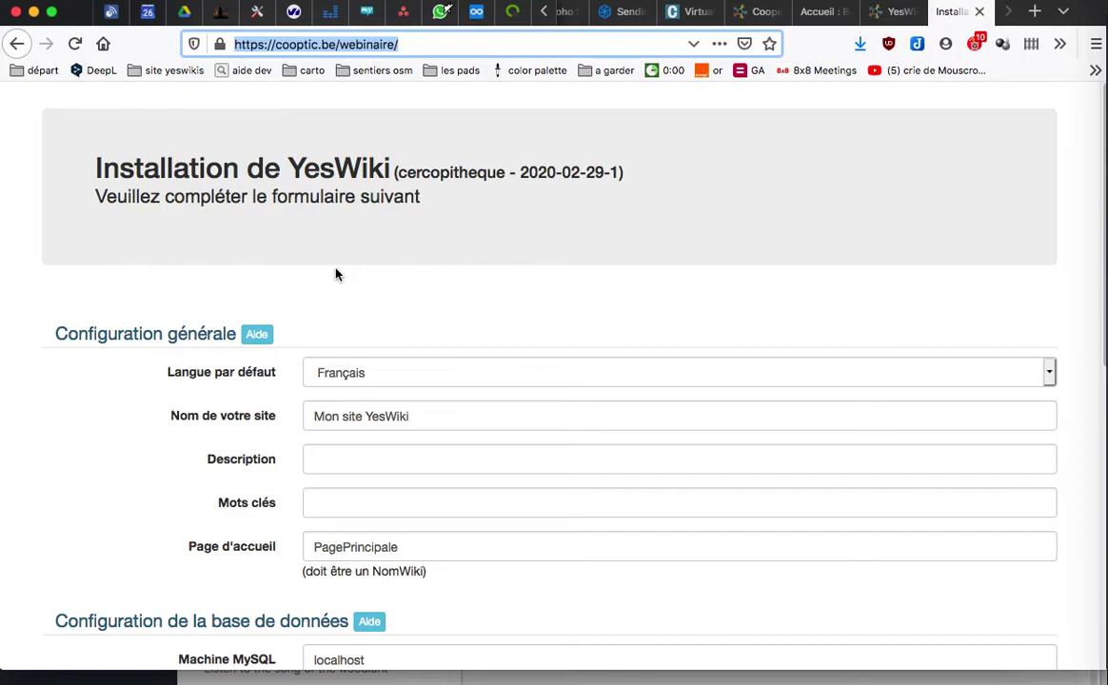
{"action": "scroll", "coordinate": [347, 263], "scroll_direction": "down", "scroll_amount": 2}
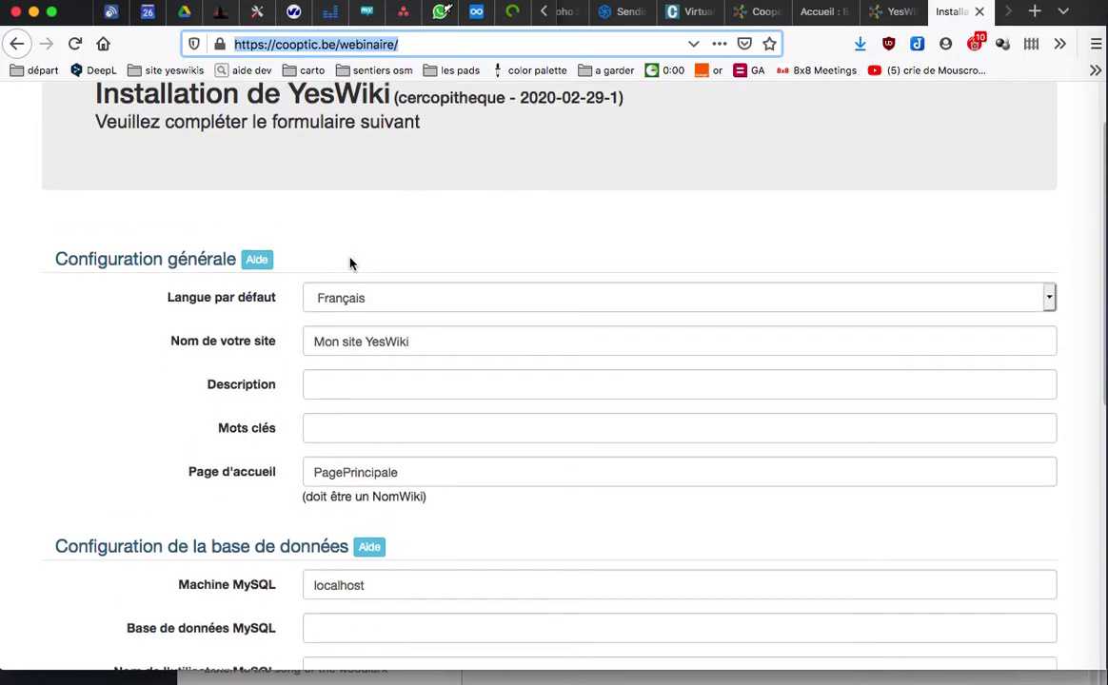
{"action": "scroll", "coordinate": [350, 264], "scroll_direction": "down", "scroll_amount": 3}
{"action": "scroll", "coordinate": [349, 259], "scroll_direction": "down", "scroll_amount": 1}
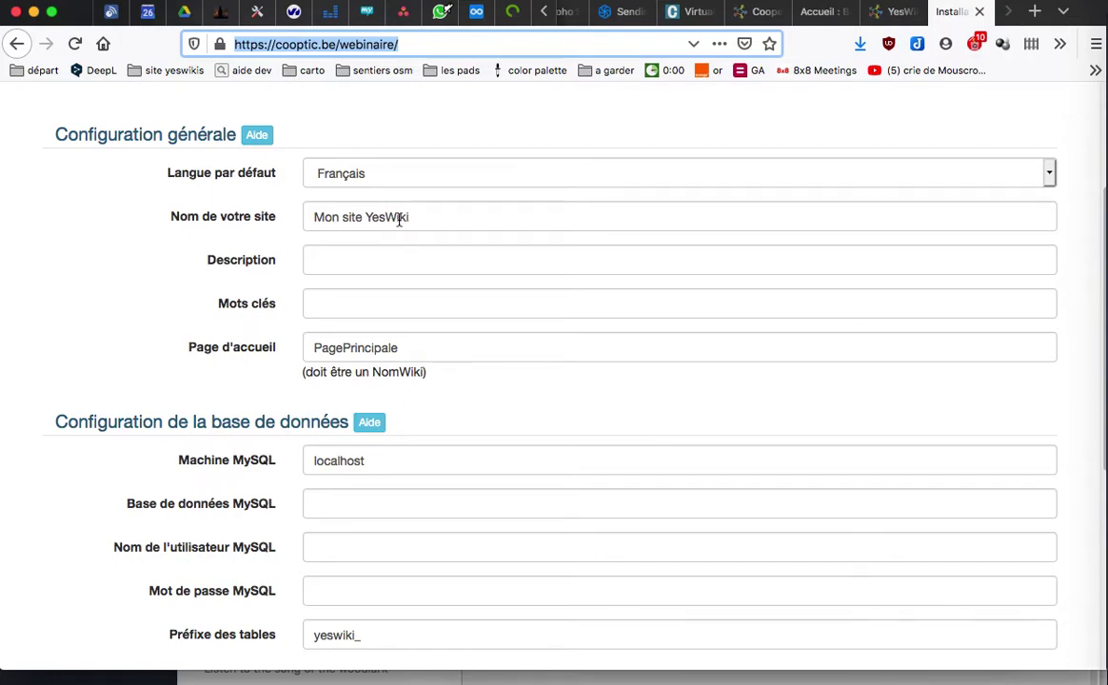
Step: Replace the default site name with Webinaire, leaving description, keywords, home page and MySQL host unchanged
{"action": "left_click_drag", "start_coordinate": [452, 217], "coordinate": [293, 203]}
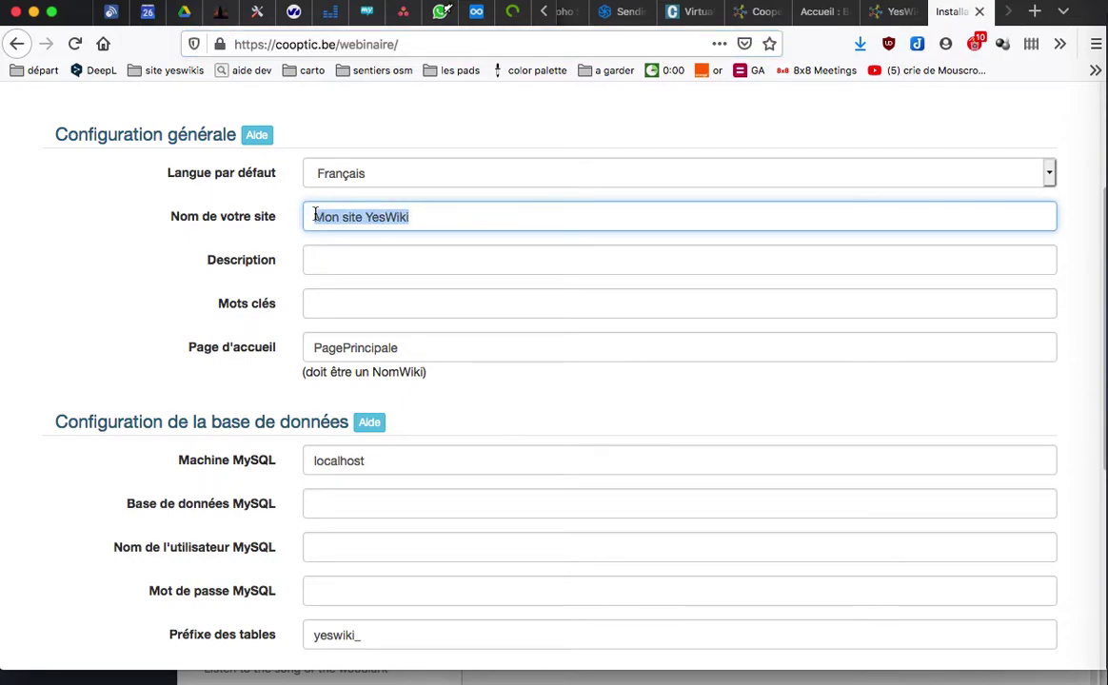
{"action": "type", "text": "Webinaire"}
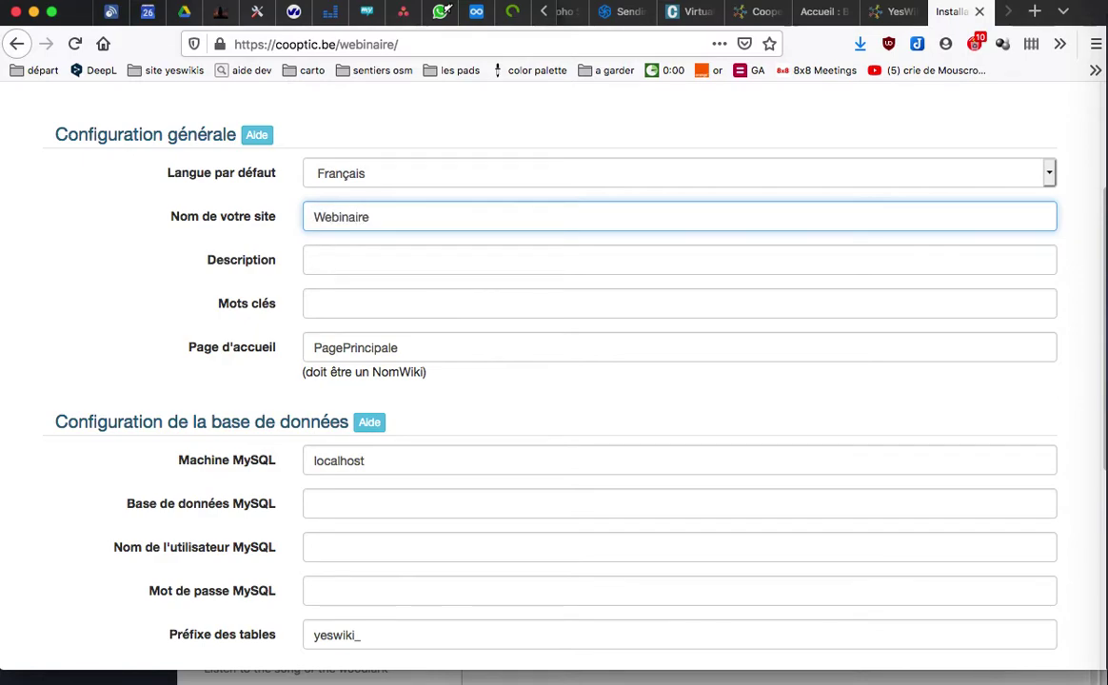
{"action": "key", "text": "Tab"}
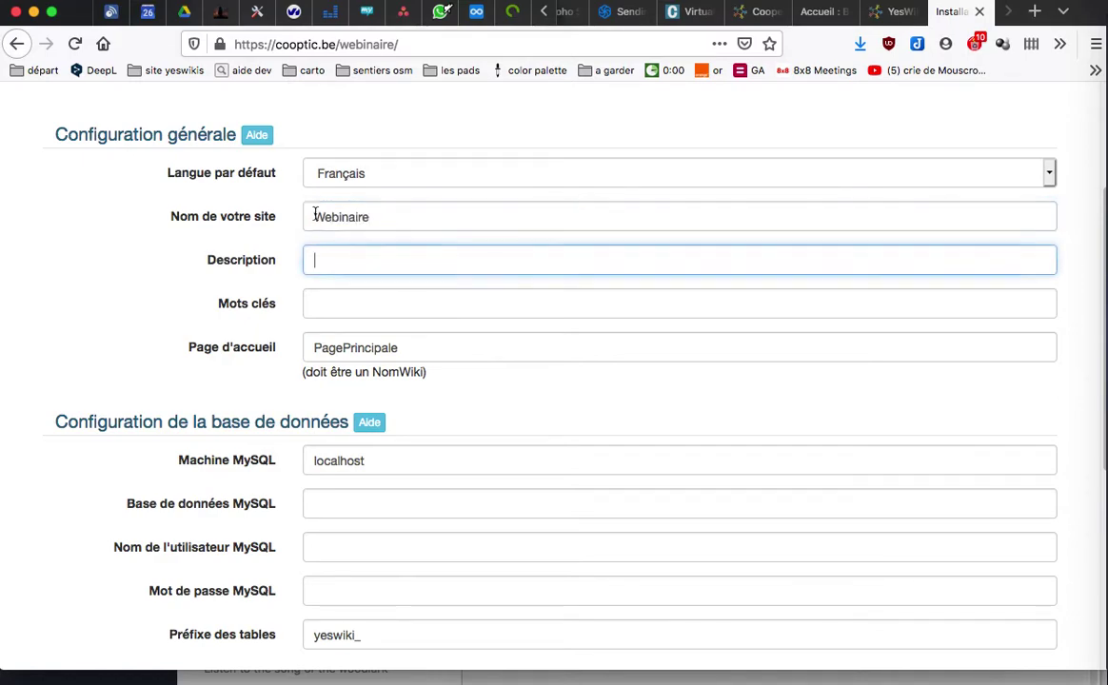
{"action": "key", "text": "Tab"}
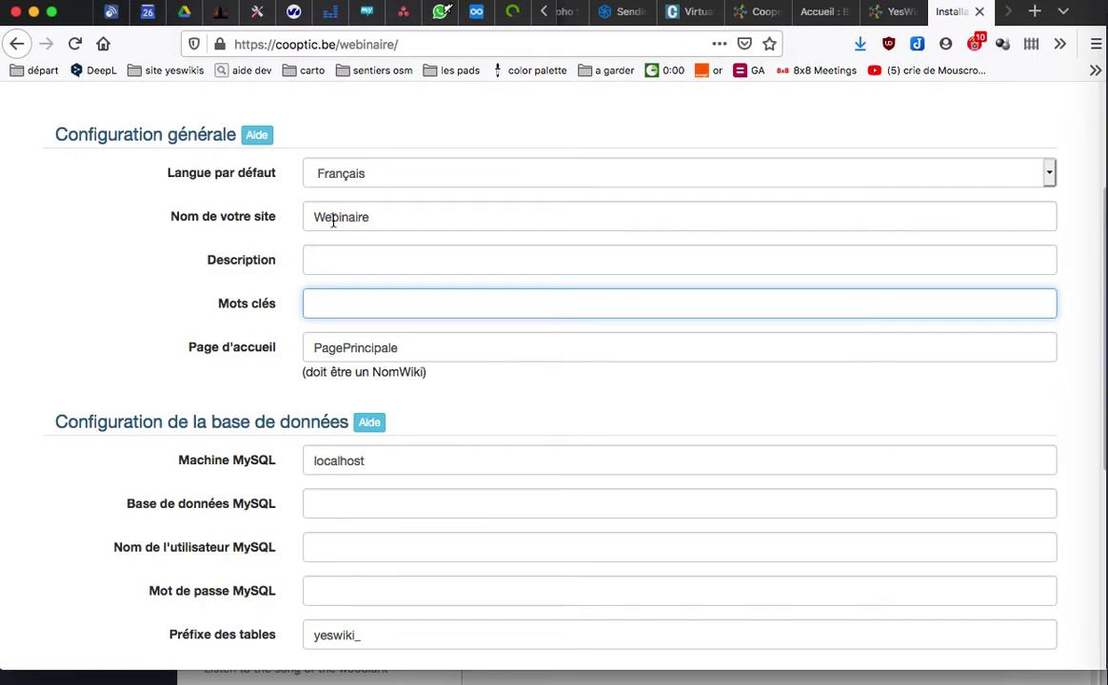
{"action": "key", "text": "Tab"}
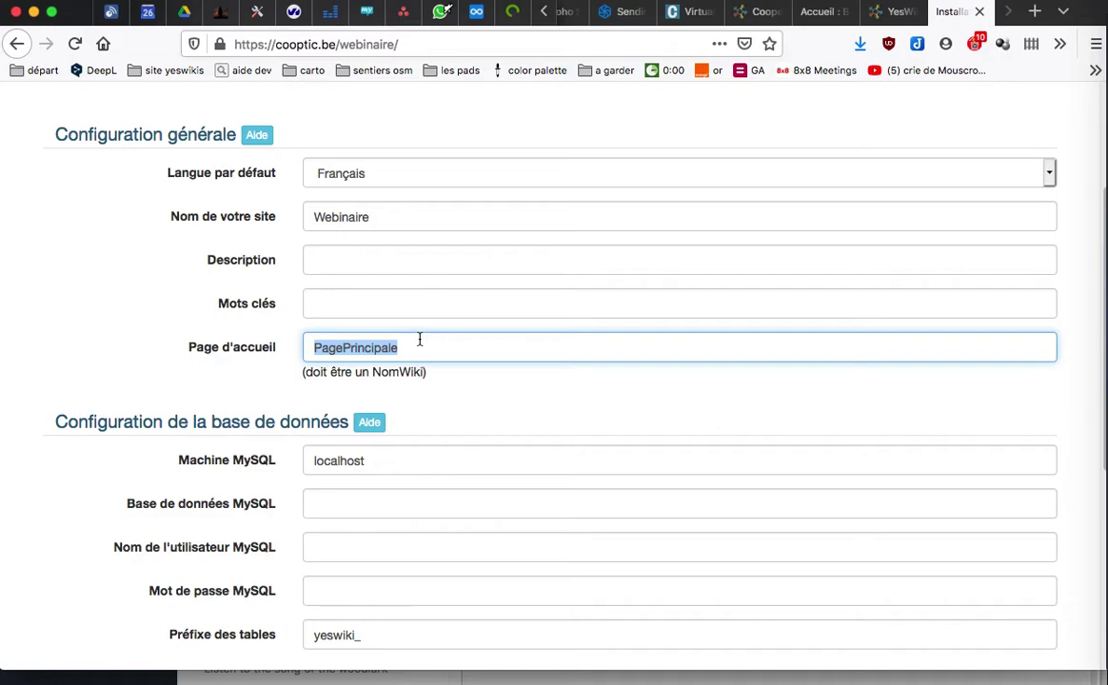
{"action": "key", "text": "Tab"}
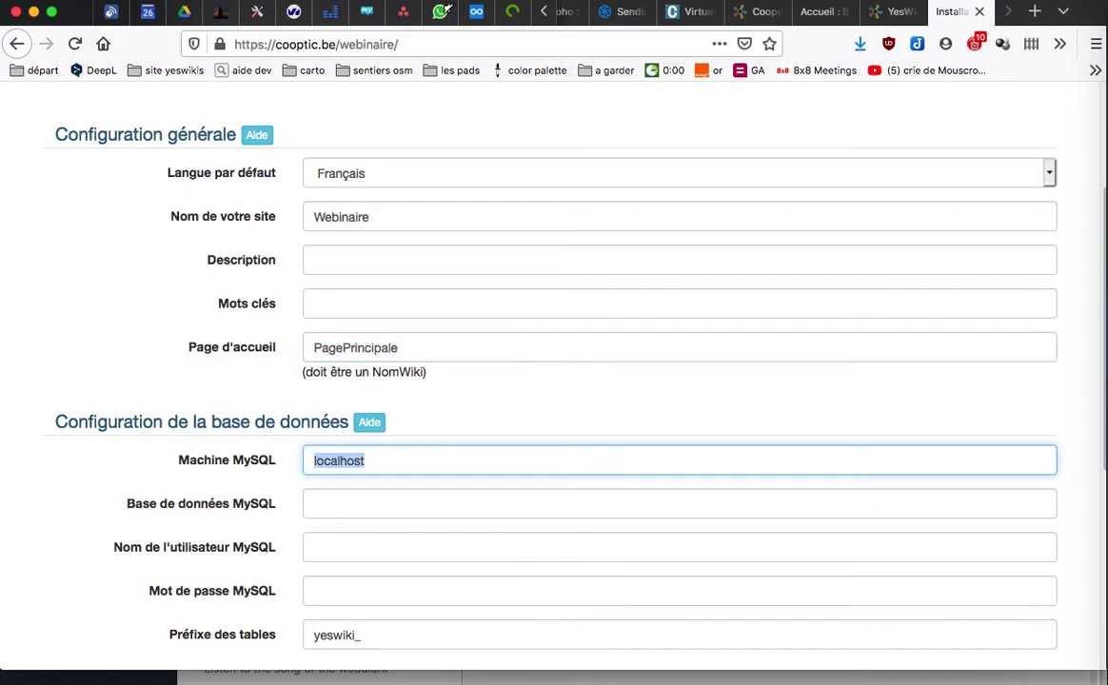
{"action": "scroll", "coordinate": [407, 489], "scroll_direction": "down", "scroll_amount": 3}
{"action": "scroll", "coordinate": [408, 489], "scroll_direction": "down", "scroll_amount": 2}
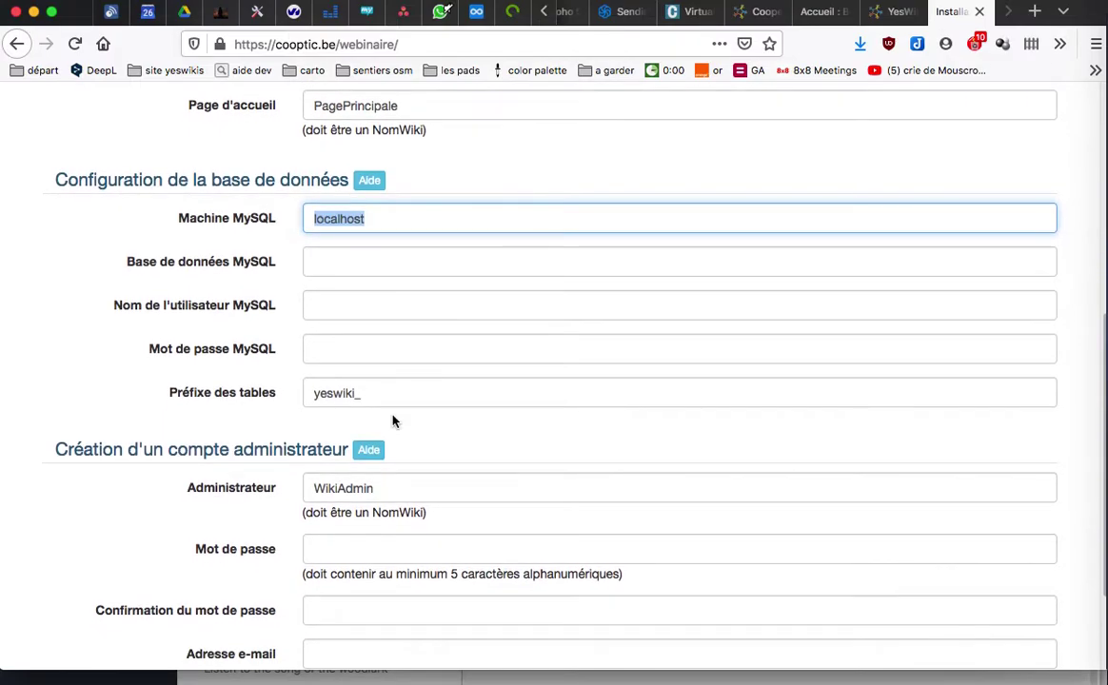
{"action": "left_click", "coordinate": [375, 263]}
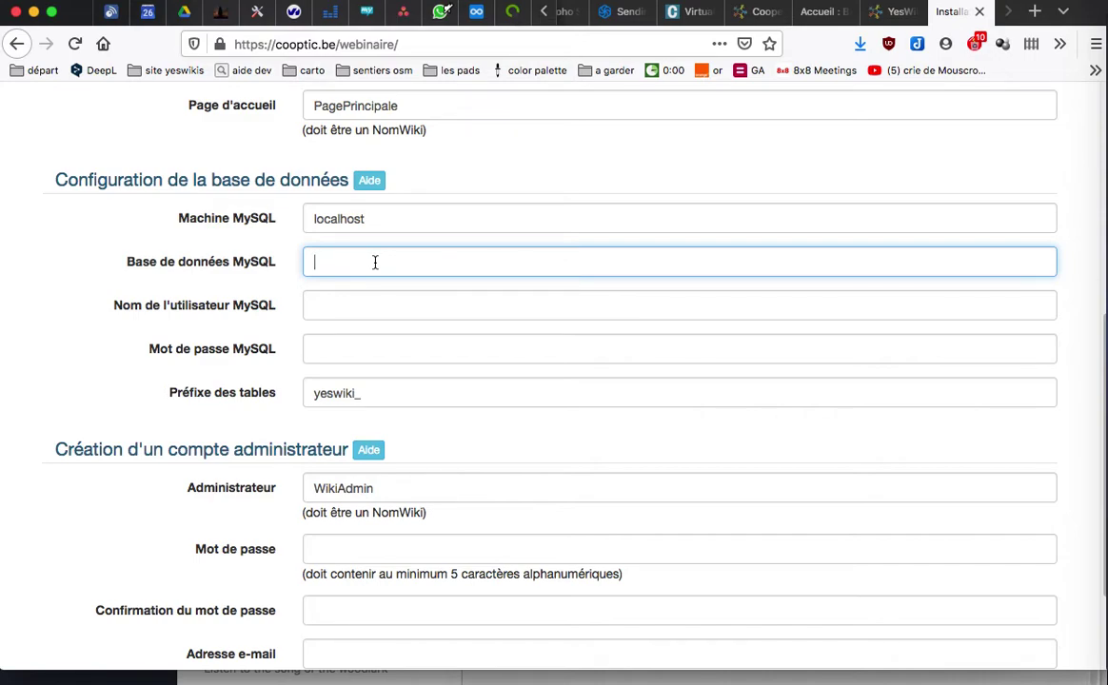
Step: Enter database cooptic, the MySQL user name and password, and table prefix webinaire_
{"action": "type", "text": "cooptic"}
{"action": "key", "text": "Tab"}
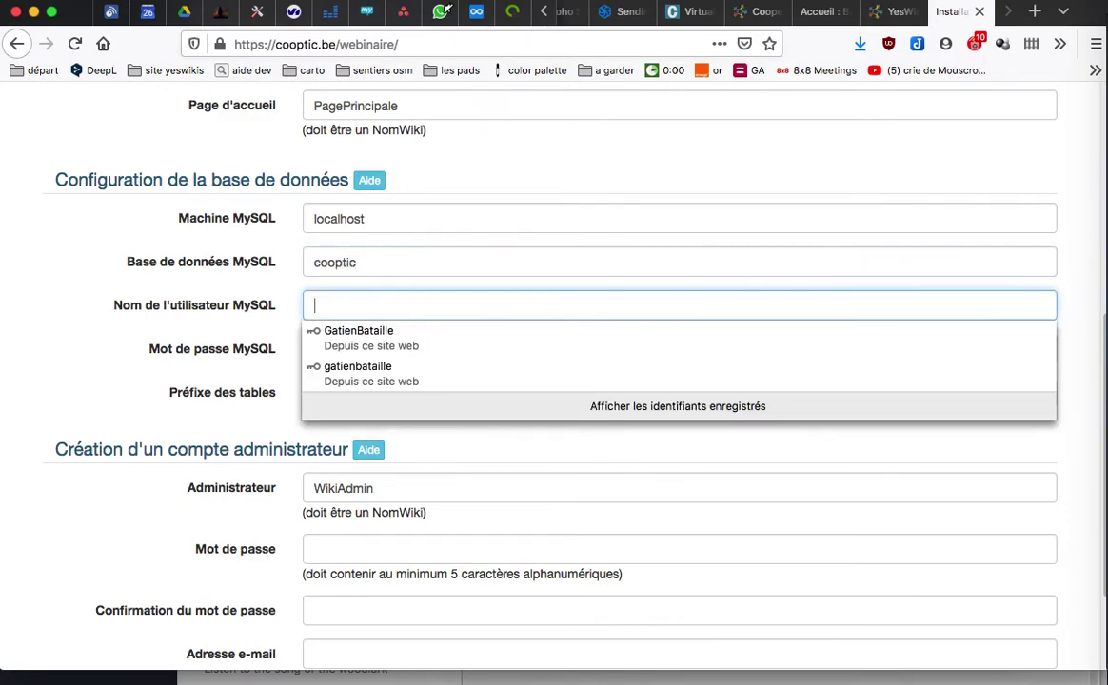
{"action": "type", "text": "c2cooptic"}
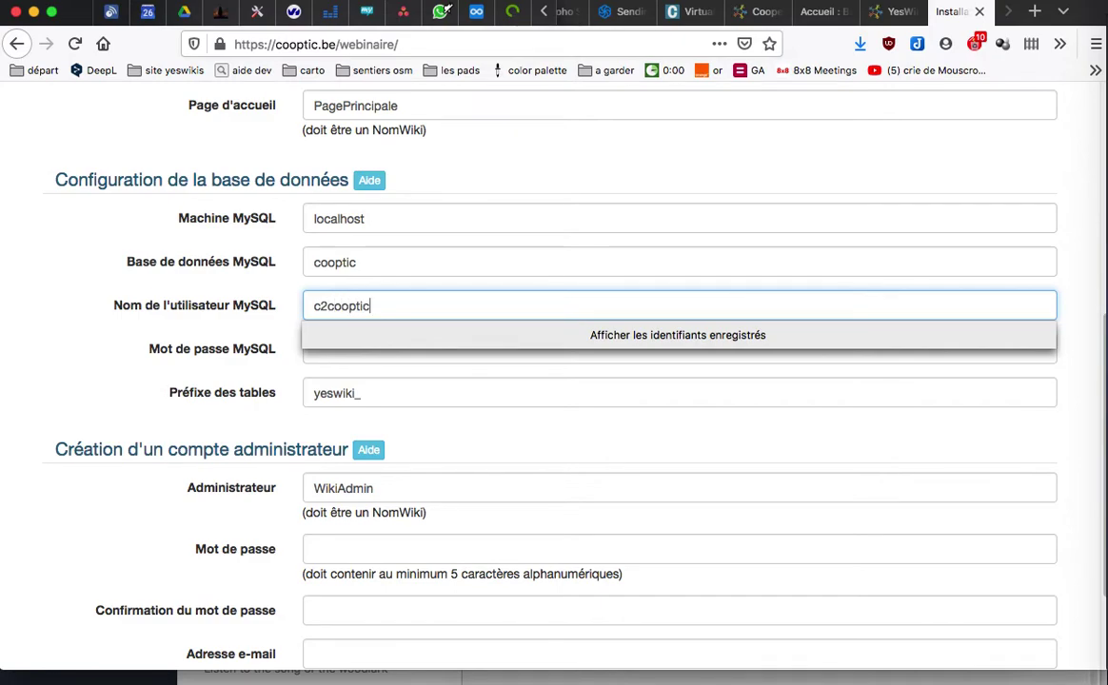
{"action": "key", "text": "Tab"}
{"action": "type", "text": "•••••••••••••"}
{"action": "key", "text": "Tab"}
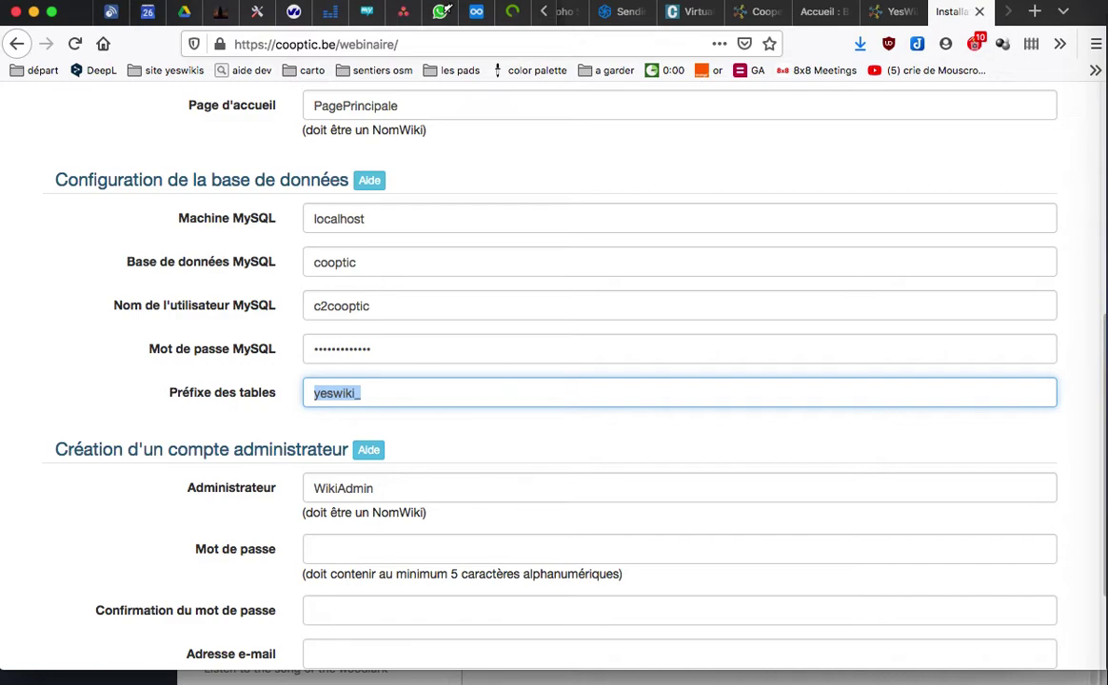
{"action": "type", "text": "webinaire"}
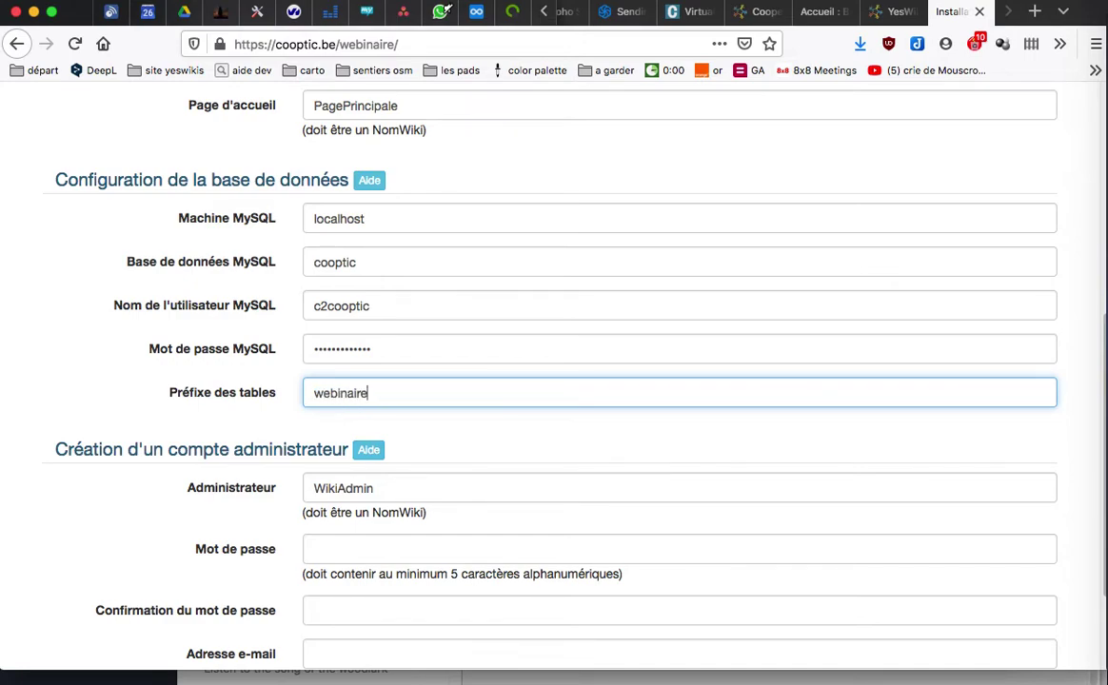
{"action": "type", "text": "_"}
{"action": "key", "text": "Tab"}
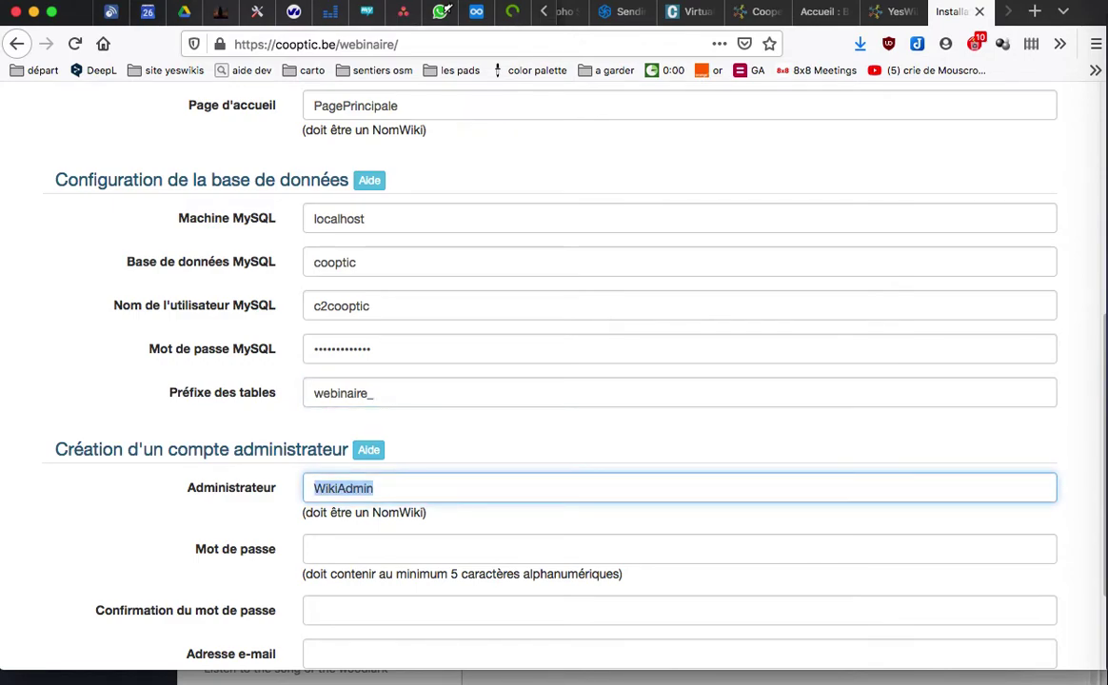
Step: Enter the administrator's WikiName, password with its confirmation, and the administrator's e-mail address
{"action": "scroll", "coordinate": [290, 316], "scroll_direction": "down", "scroll_amount": 3}
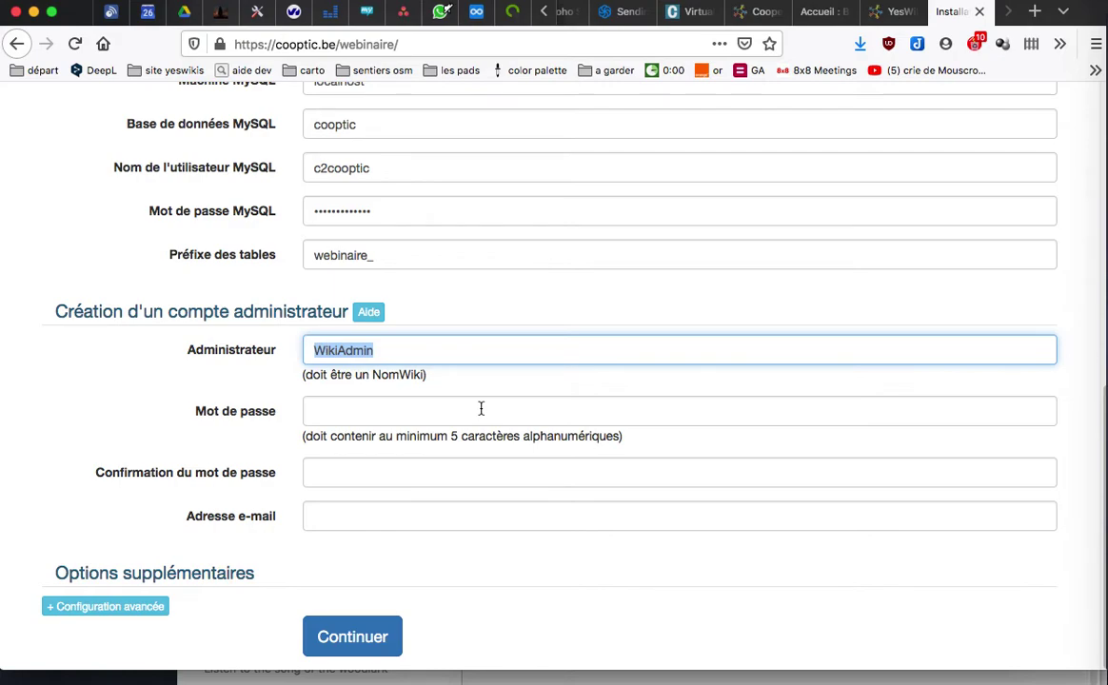
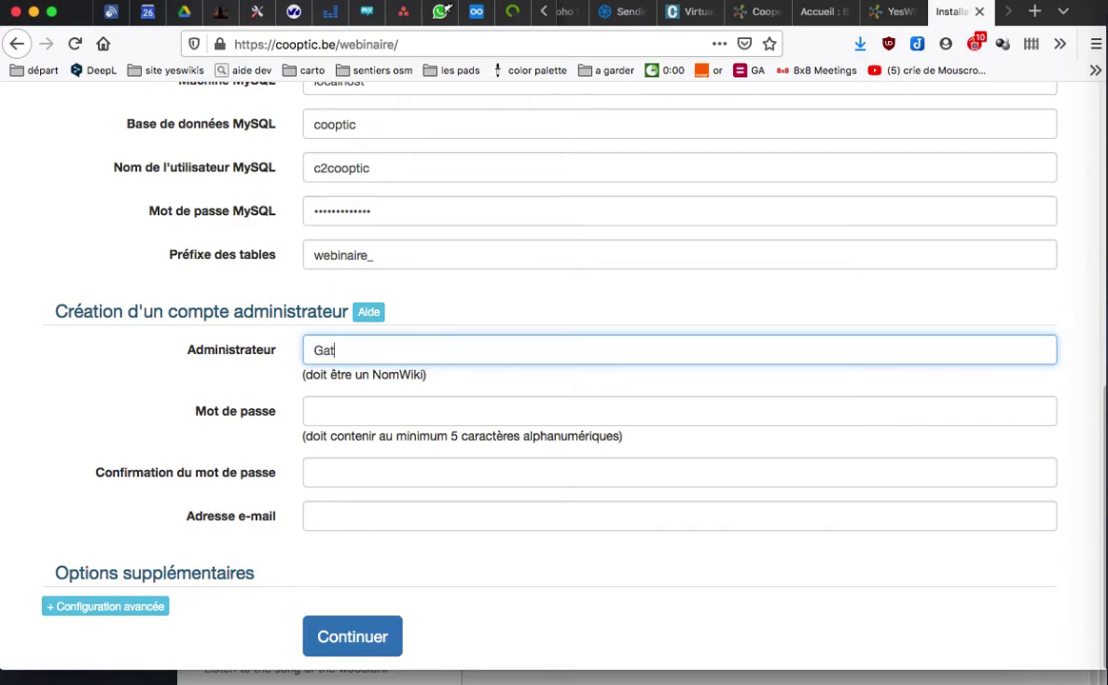
{"action": "key", "text": "Tab"}
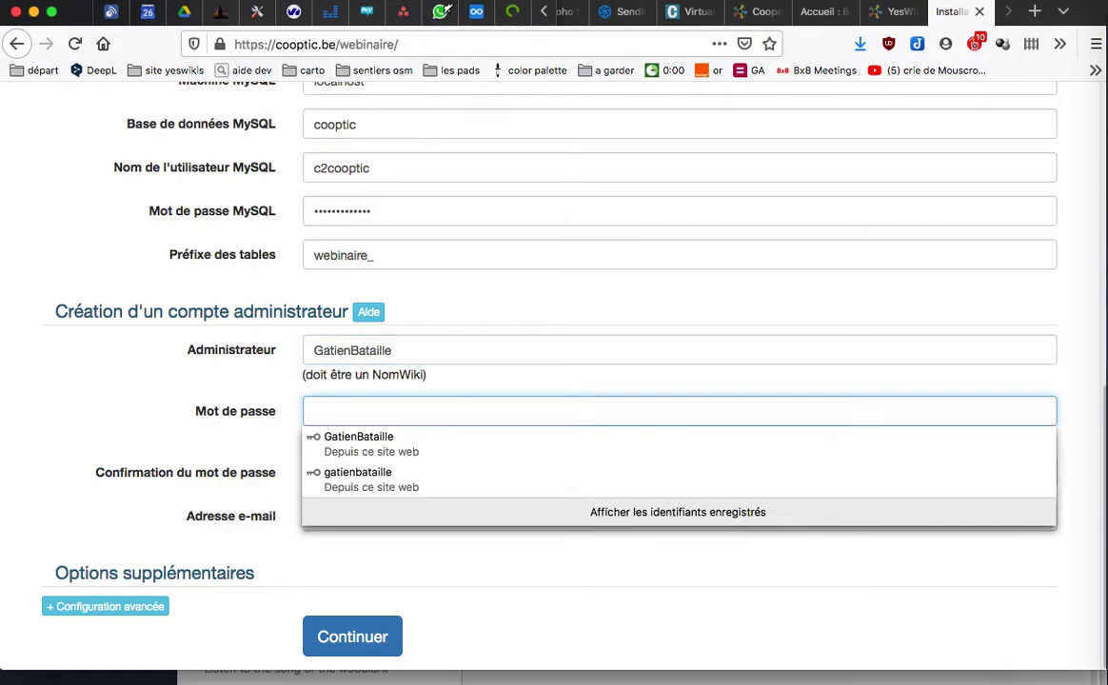
{"action": "type", "text": "•••••••"}
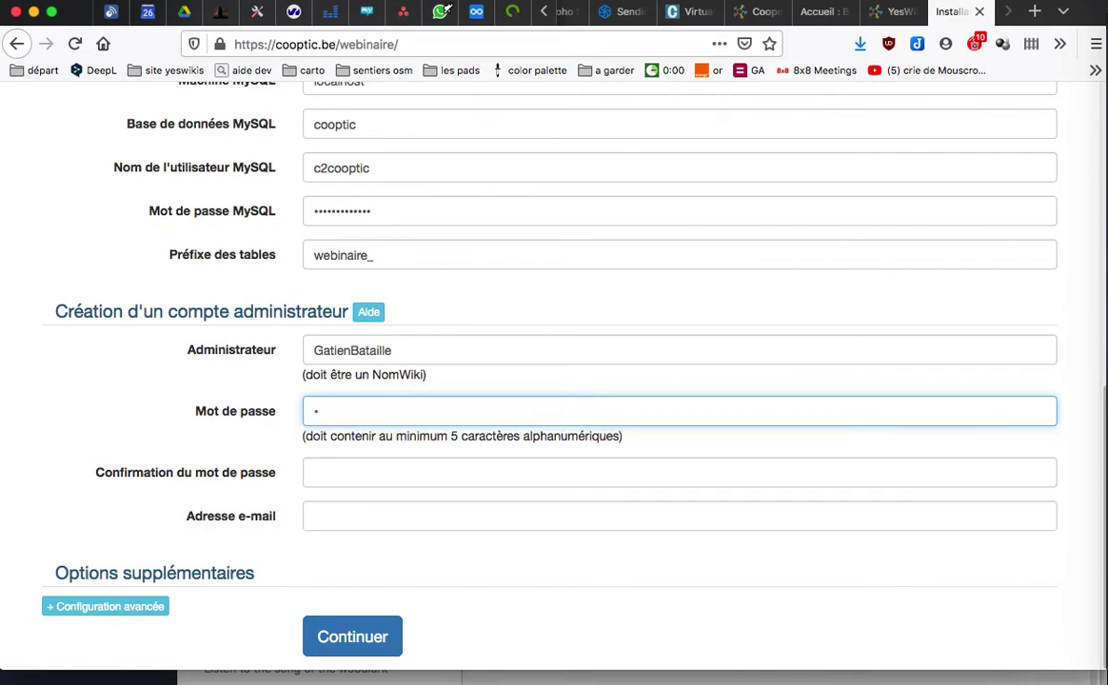
{"action": "type", "text": "•••"}
{"action": "key", "text": "Tab"}
{"action": "type", "text": "•••••••••••"}
{"action": "key", "text": "Tab"}
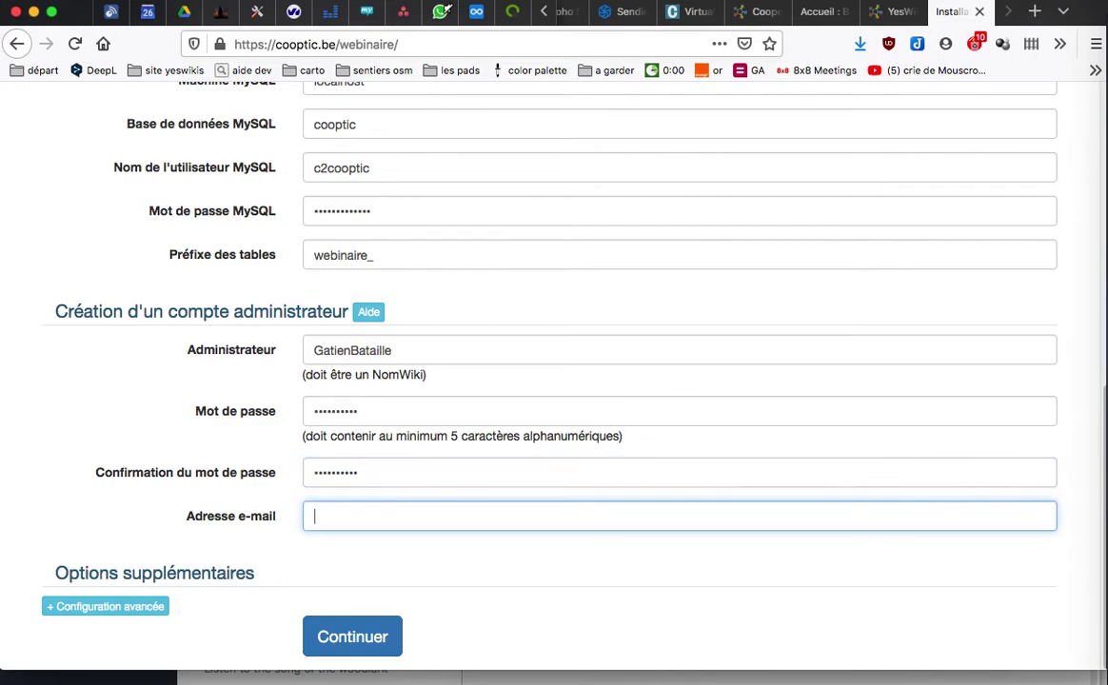
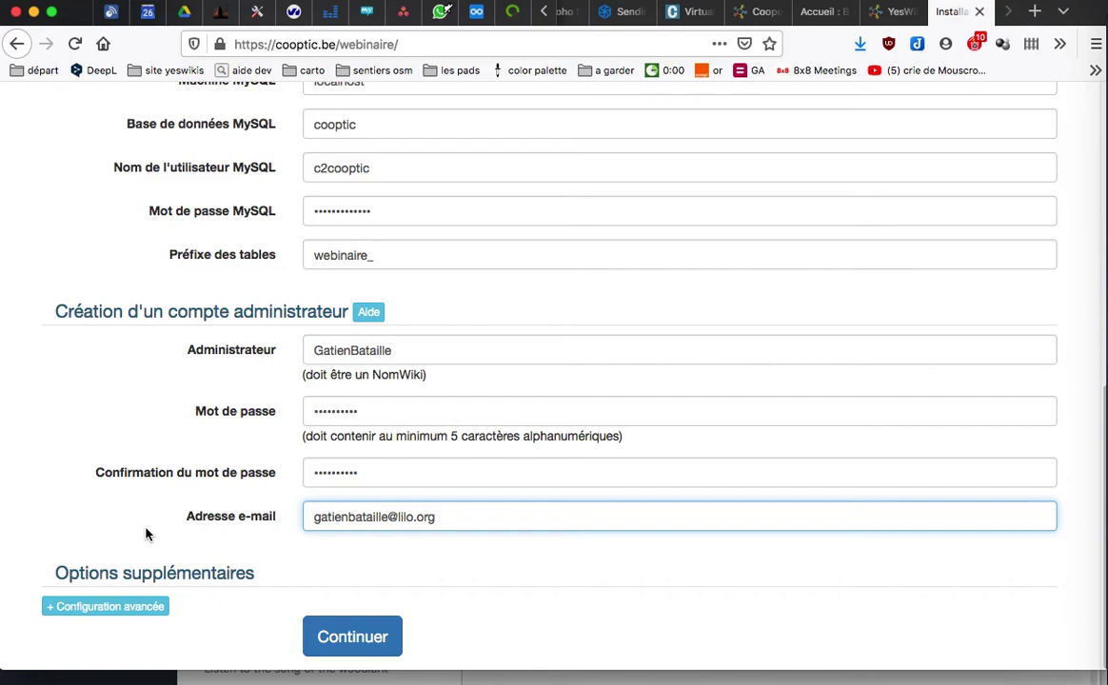
Step: Submit the installation, decline saving the login in Firefox, and open the new home page for editing
{"action": "left_click", "coordinate": [358, 644]}
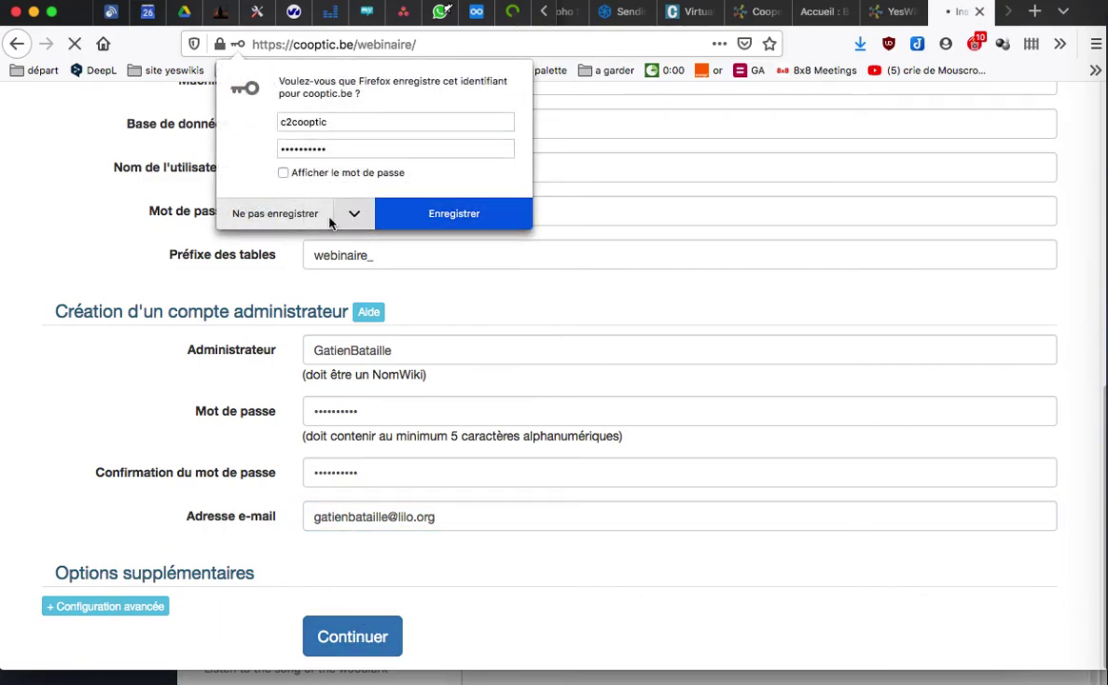
{"action": "left_click", "coordinate": [279, 215]}
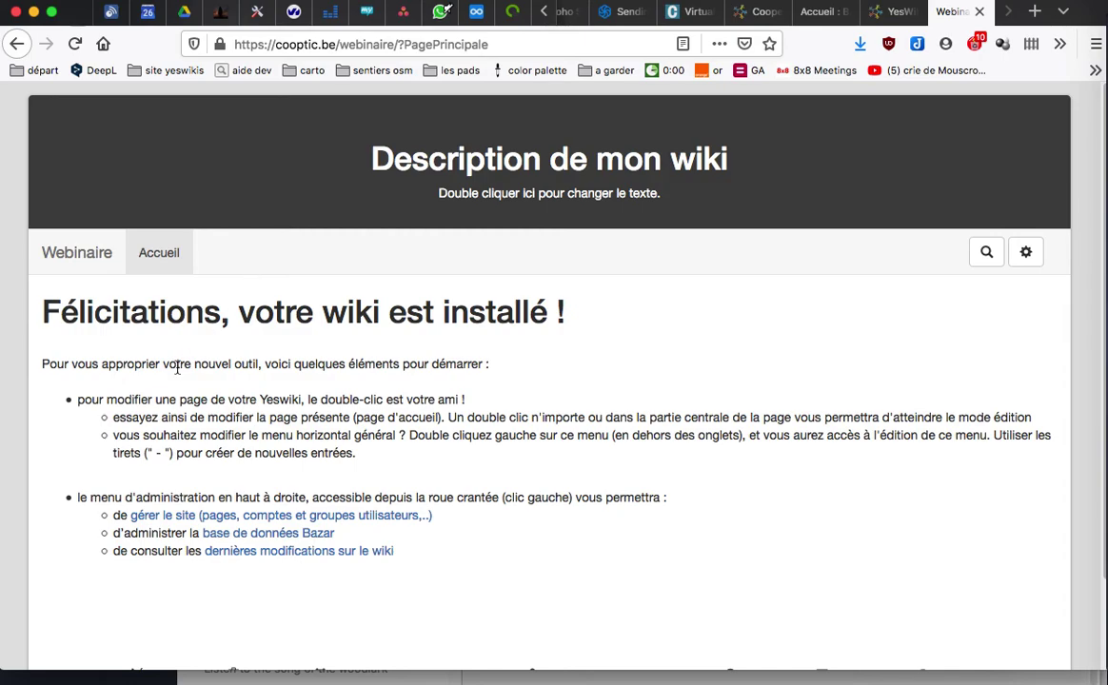
{"action": "scroll", "coordinate": [383, 394], "scroll_direction": "down", "scroll_amount": 3}
{"action": "scroll", "coordinate": [384, 393], "scroll_direction": "up", "scroll_amount": 3}
{"action": "double_click", "coordinate": [336, 324]}
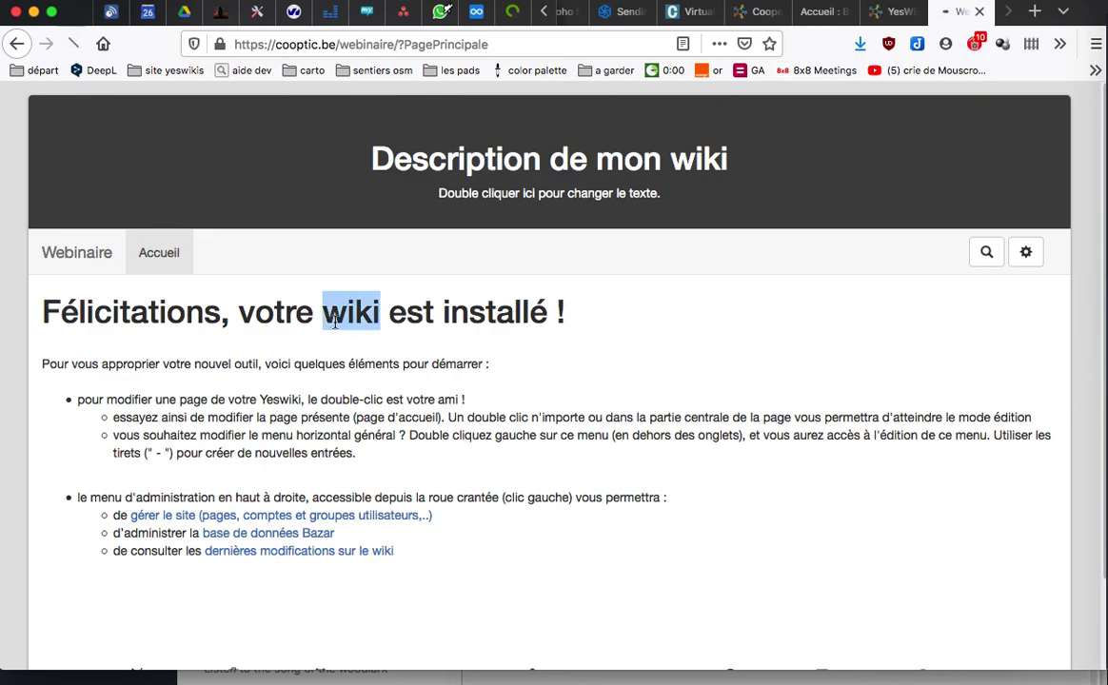